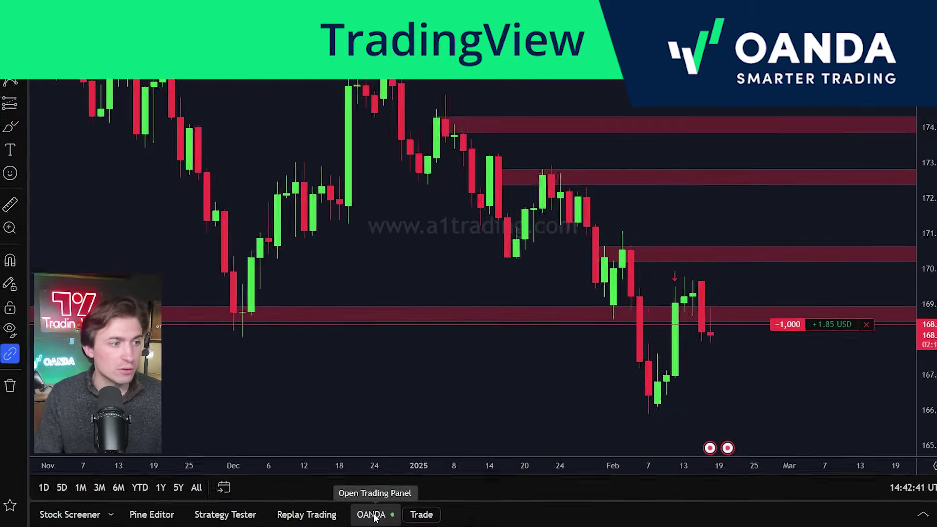
- Review the open positions in the trading panel, then close it and shift the chart
{"action": "left_click", "coordinate": [356, 515]}
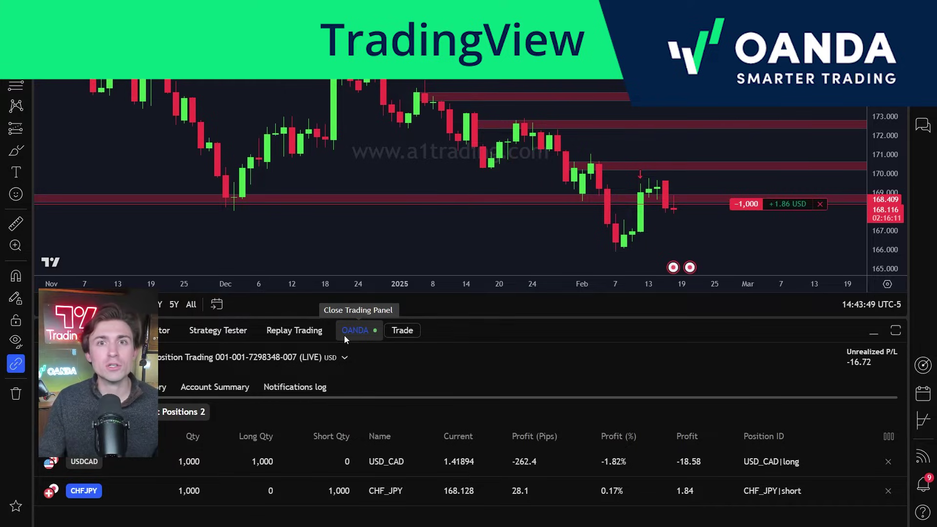
{"action": "left_click", "coordinate": [344, 335]}
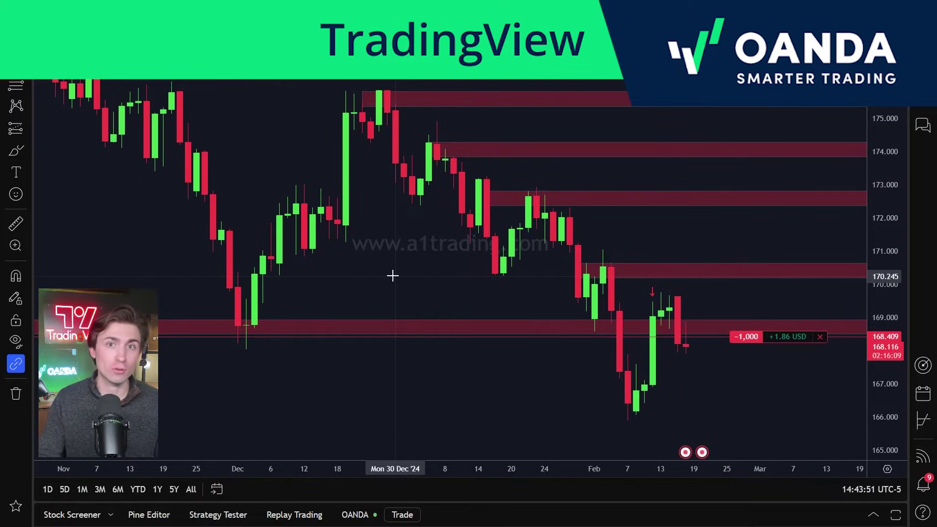
{"action": "left_click_drag", "start_coordinate": [686, 217], "coordinate": [689, 215]}
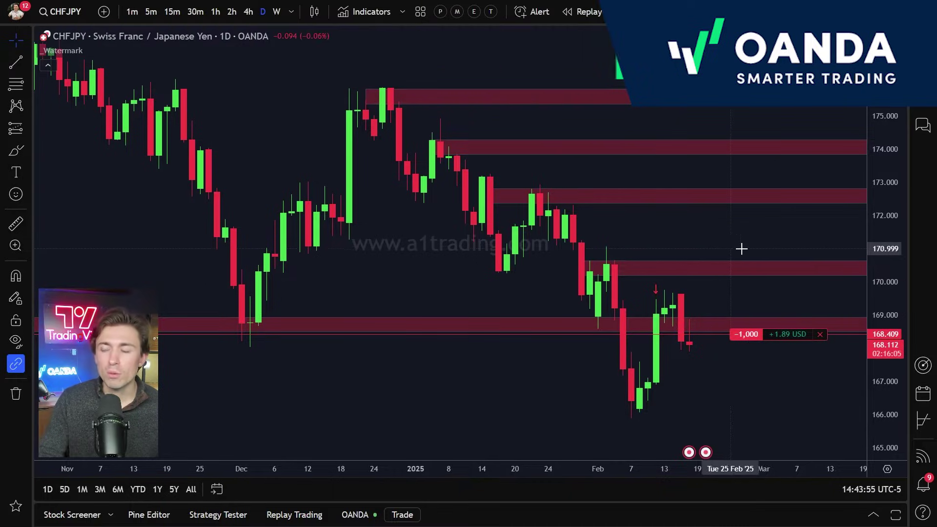
{"action": "left_click_drag", "start_coordinate": [746, 241], "coordinate": [738, 229]}
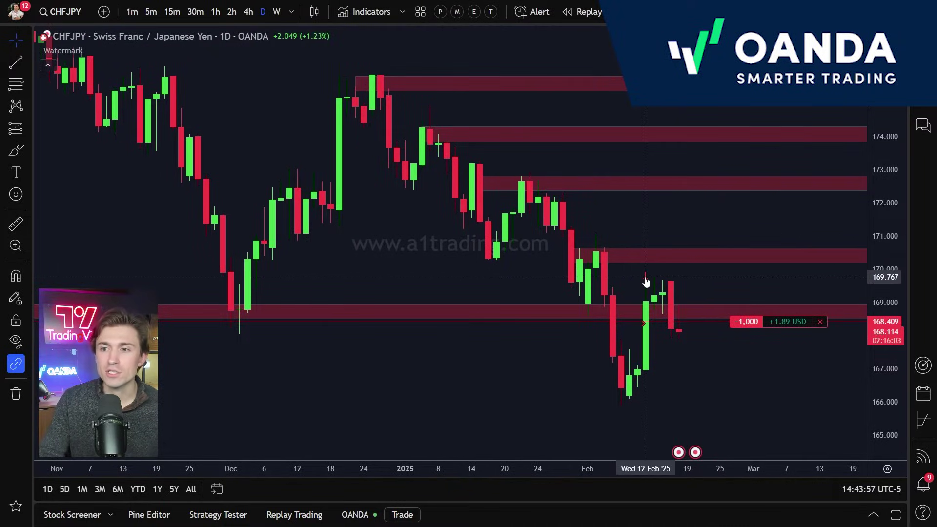
- Add a stop loss at 171.190 to the CHFJPY short, risking 18.31 USD
{"action": "mouse_move", "coordinate": [645, 282]}
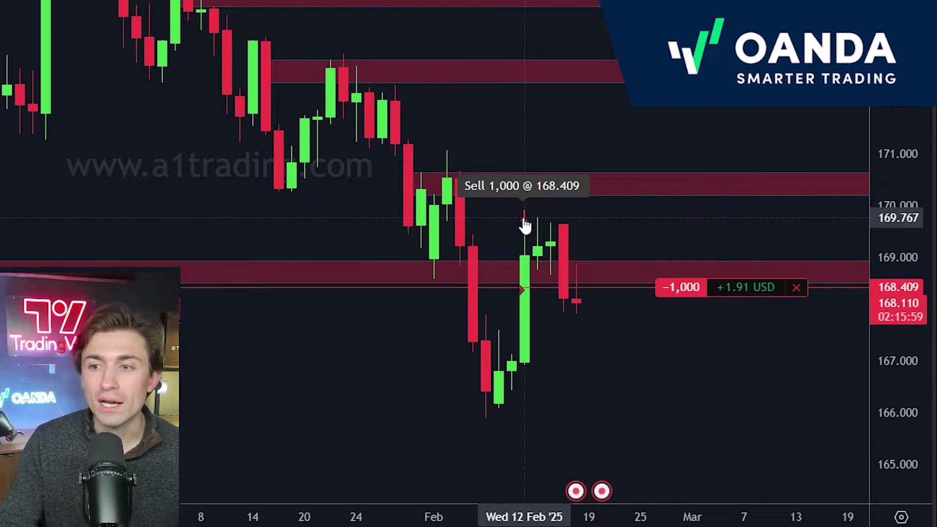
{"action": "mouse_move", "coordinate": [742, 298]}
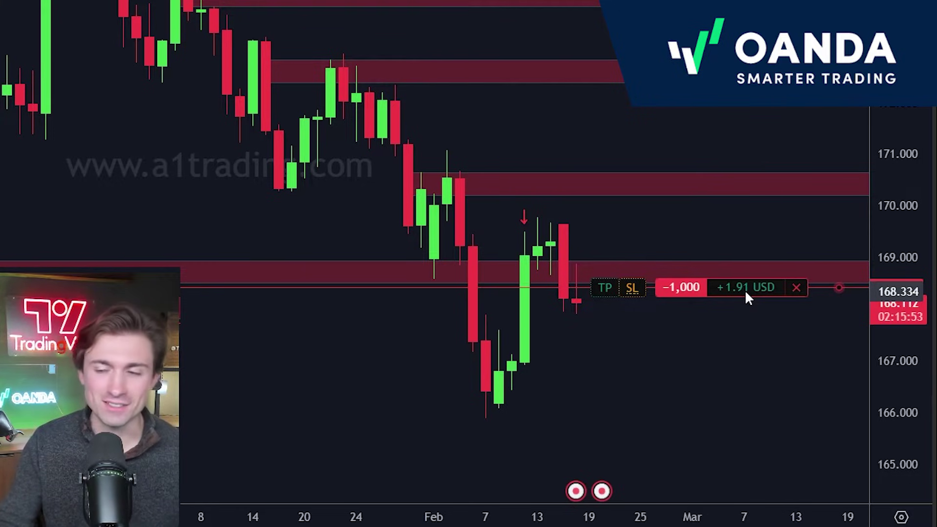
{"action": "left_click_drag", "start_coordinate": [729, 228], "coordinate": [730, 232]}
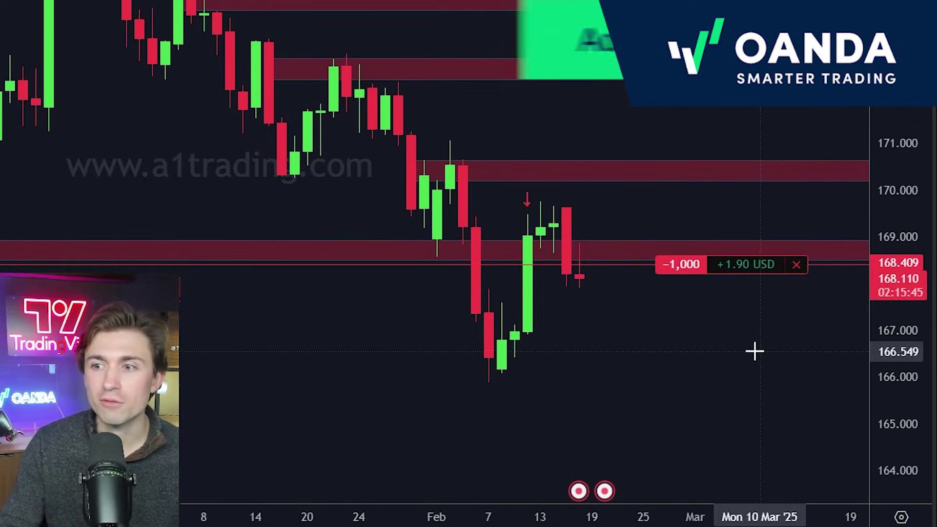
{"action": "left_click_drag", "start_coordinate": [632, 264], "coordinate": [641, 138]}
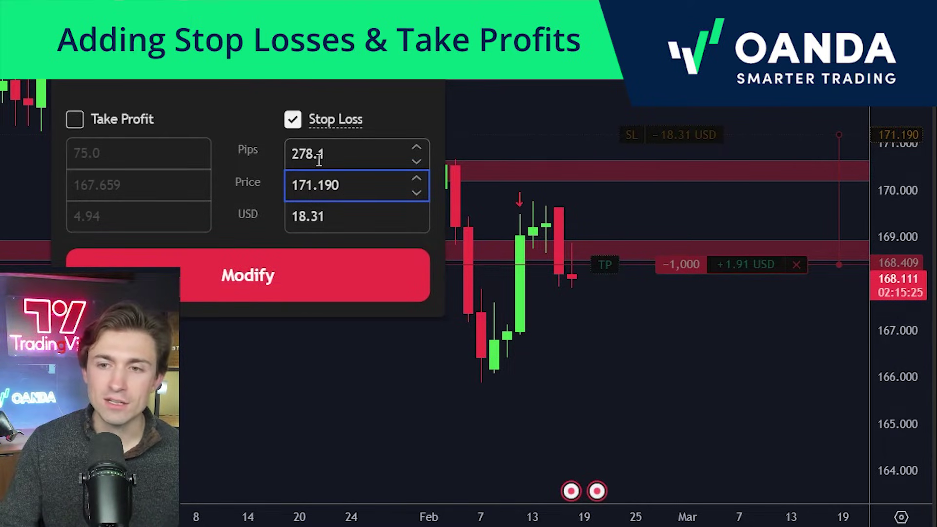
{"action": "left_click", "coordinate": [298, 279]}
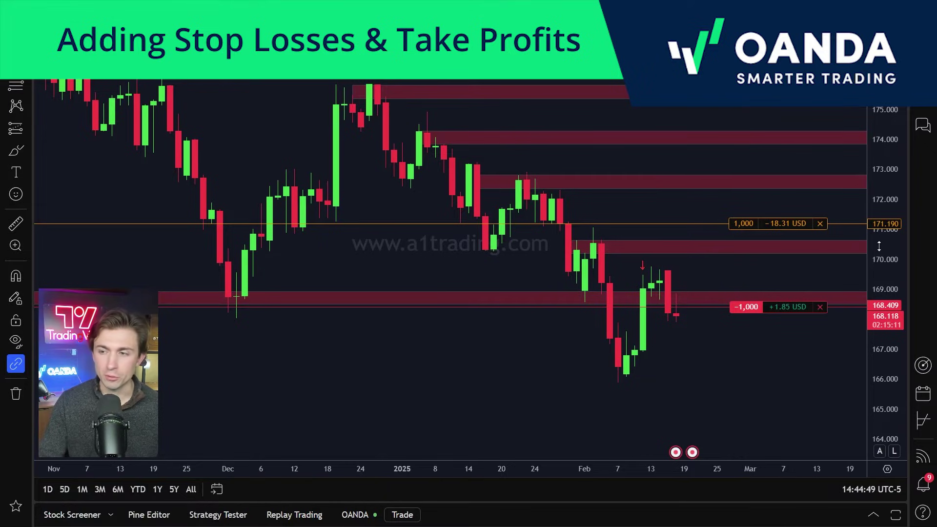
- Add a take profit at 163.619 to the CHFJPY short, targeting 31.54 USD
{"action": "mouse_move", "coordinate": [716, 307]}
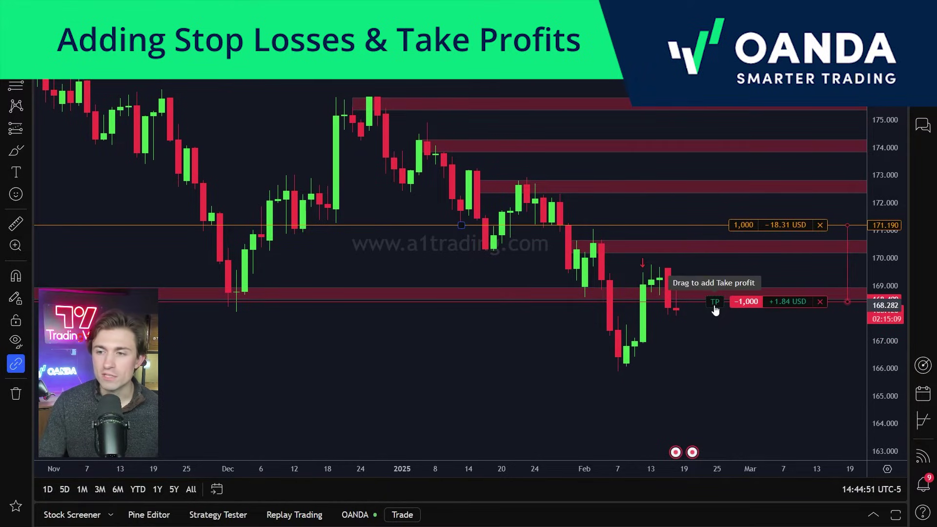
{"action": "left_click_drag", "start_coordinate": [716, 309], "coordinate": [720, 434]}
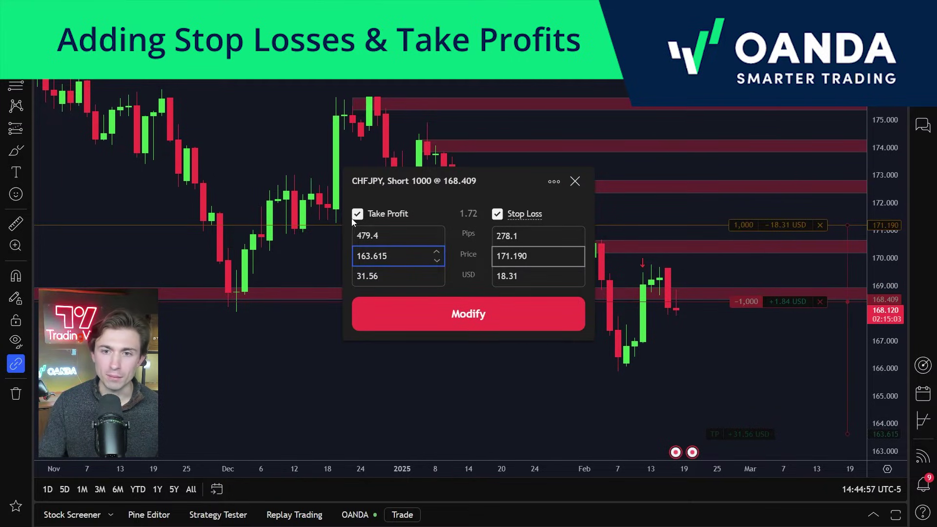
{"action": "key", "text": "Up"}
{"action": "key", "text": "Up"}
{"action": "key", "text": "Up"}
{"action": "key", "text": "Up"}
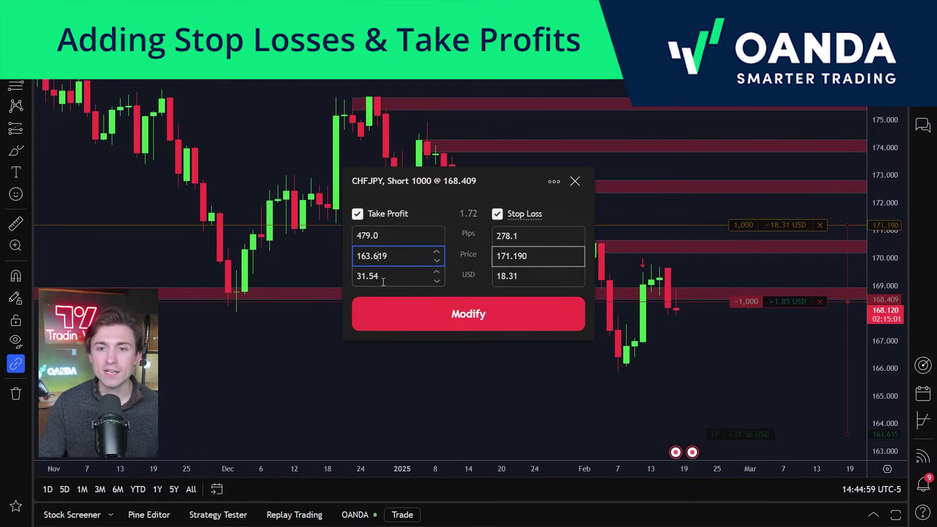
{"action": "left_click", "coordinate": [383, 282]}
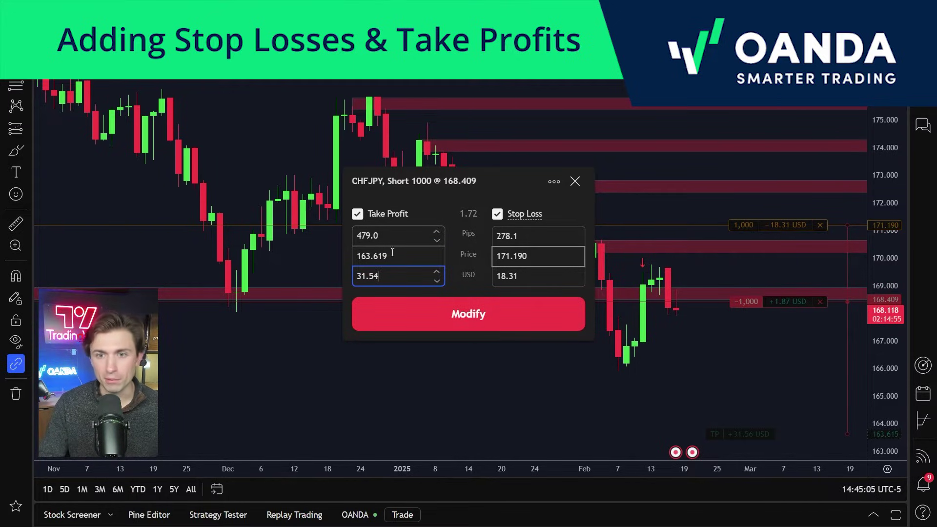
{"action": "left_click", "coordinate": [486, 316]}
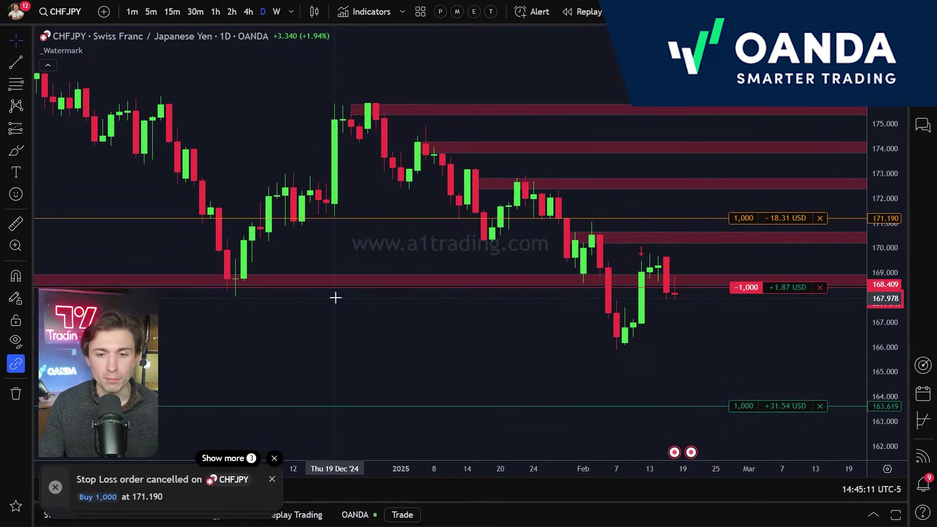
- Check the updated position in the trading panel, then close it to view the full chart
{"action": "left_click", "coordinate": [354, 514]}
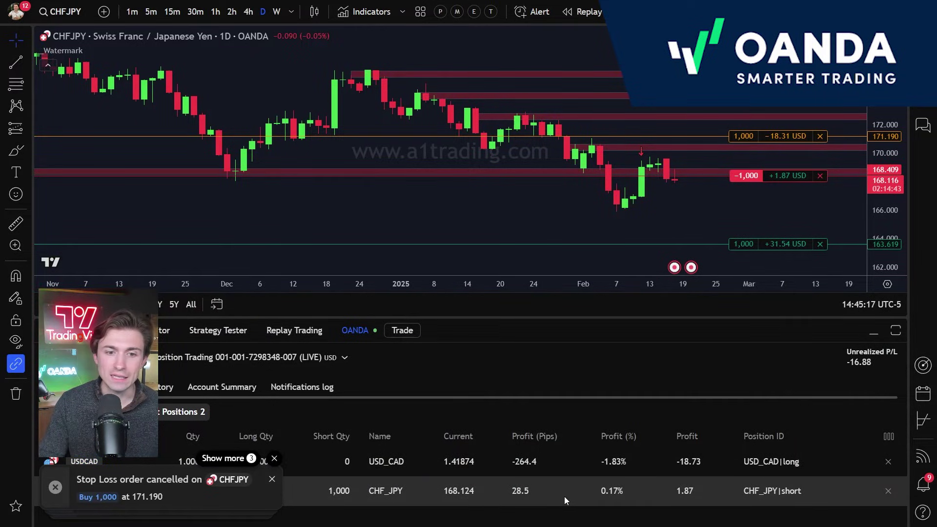
{"action": "left_click", "coordinate": [343, 333]}
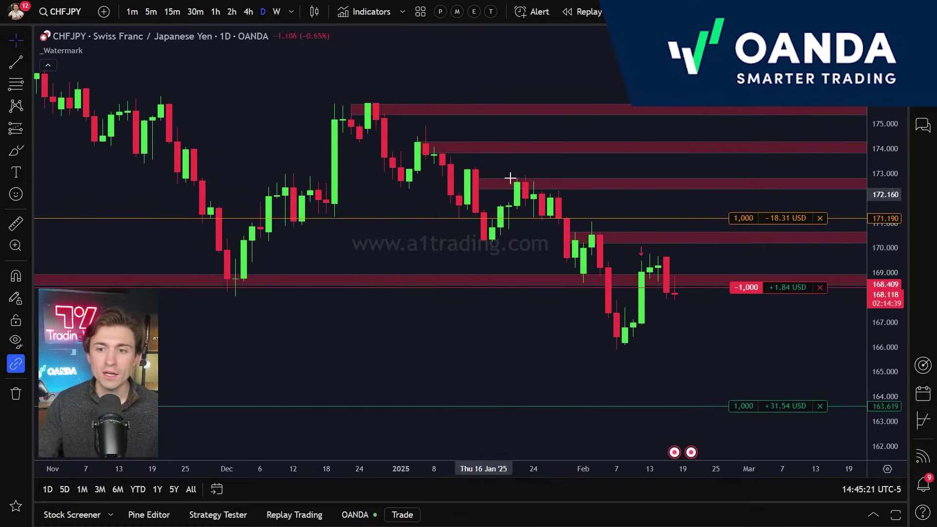
{"action": "left_click_drag", "start_coordinate": [663, 167], "coordinate": [655, 167]}
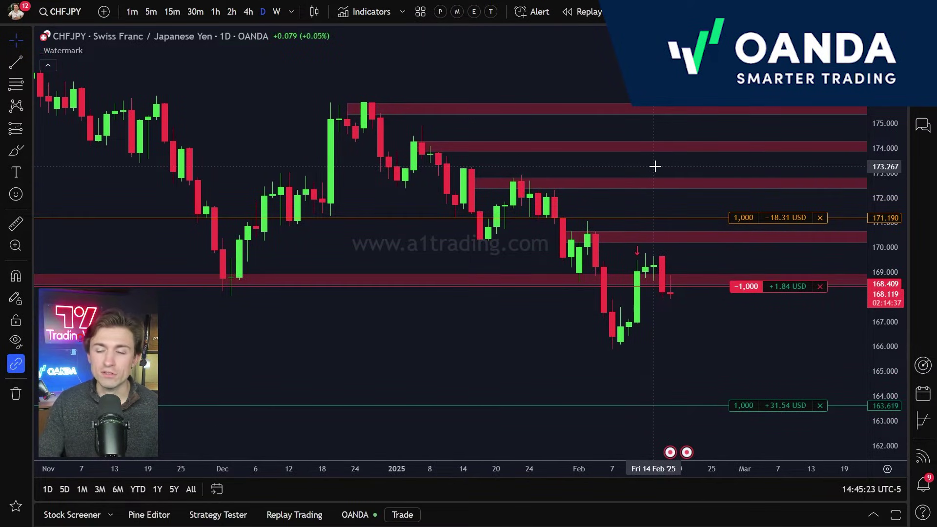
- Search for EURUSD and filter the results to OANDA to load that symbol
{"action": "type", "text": "EURSD"}
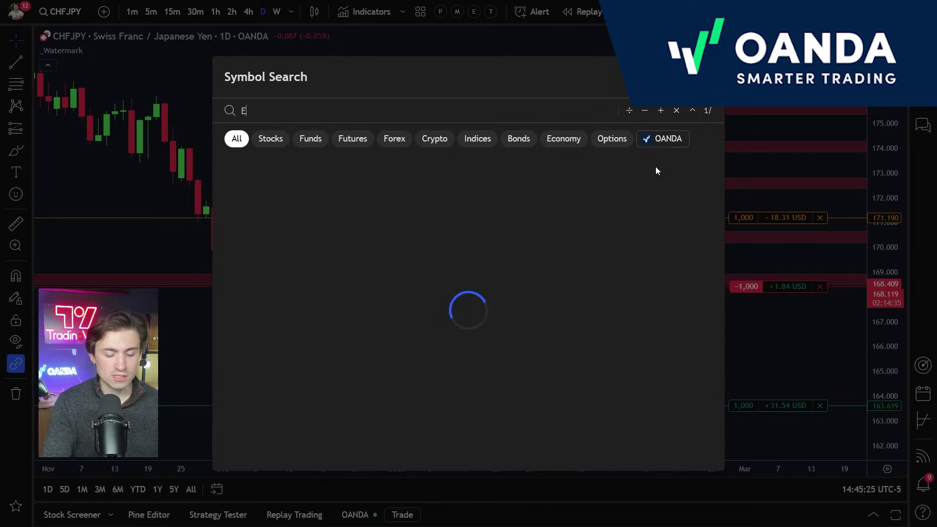
{"action": "key", "text": "BackSpace"}
{"action": "key", "text": "BackSpace"}
{"action": "type", "text": "USD"}
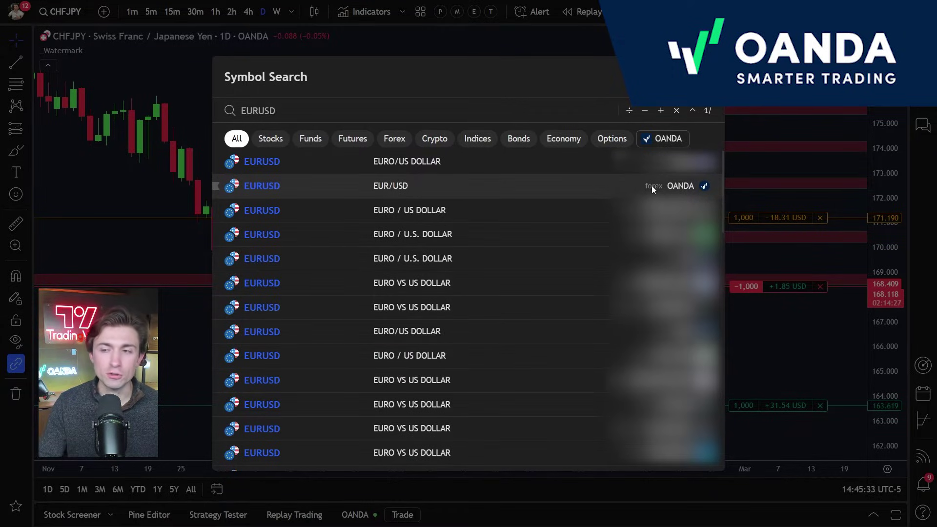
{"action": "left_click", "coordinate": [664, 140]}
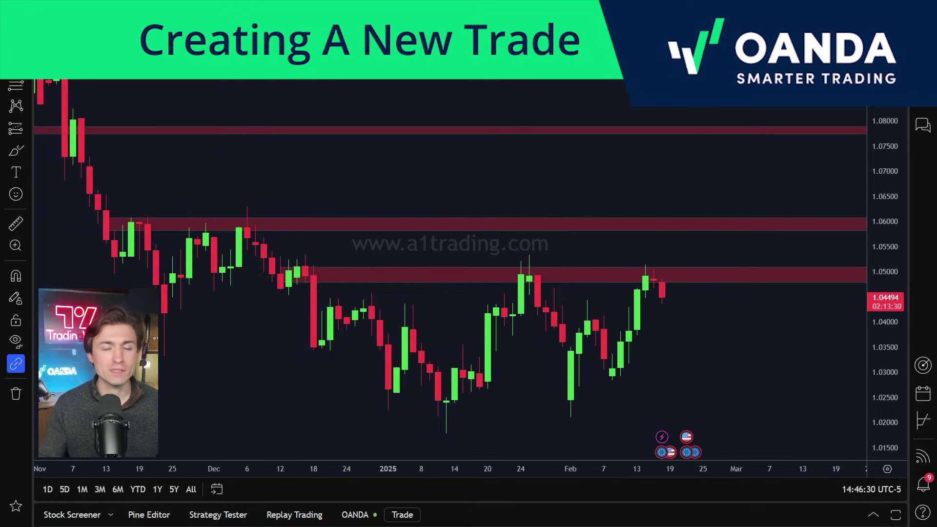
- Start a new EURUSD order from the chart at the 1.05400 level as a market order
{"action": "right_click", "coordinate": [682, 252]}
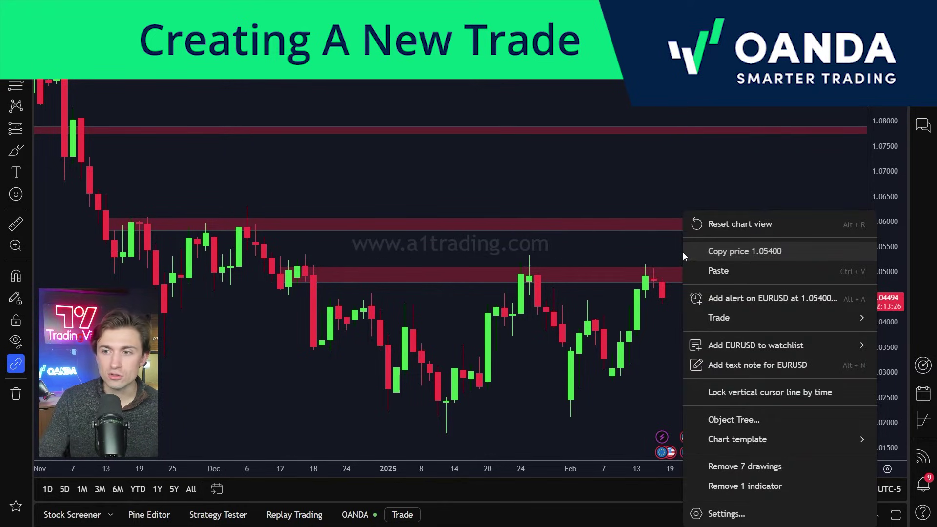
{"action": "mouse_move", "coordinate": [740, 318]}
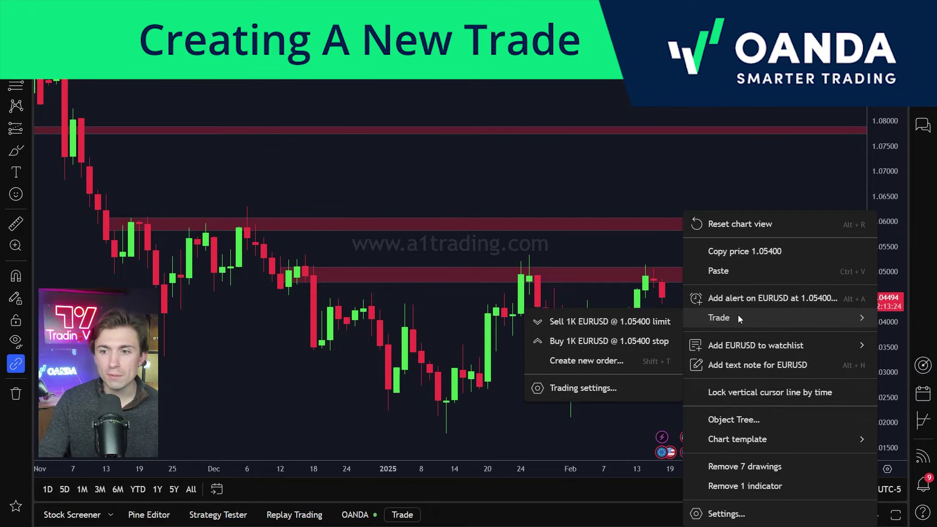
{"action": "left_click", "coordinate": [599, 362]}
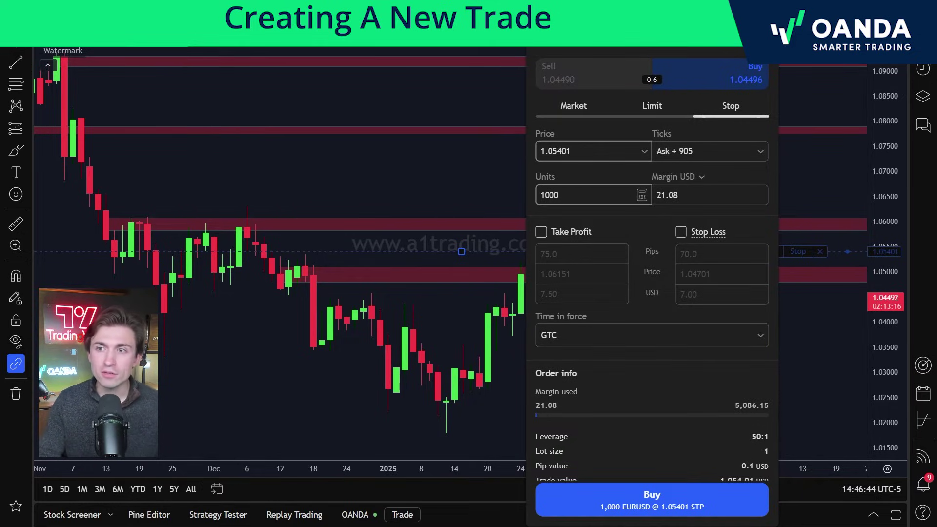
{"action": "left_click", "coordinate": [581, 109]}
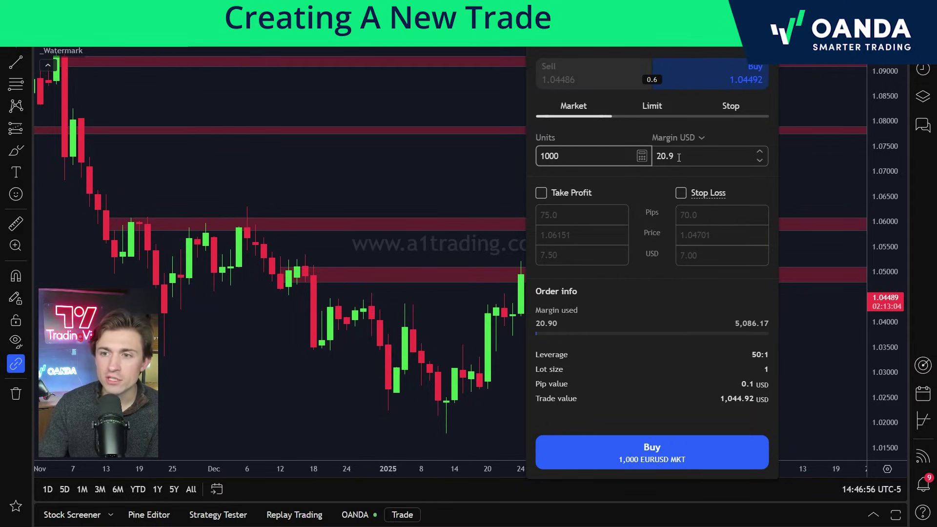
- Enable take profit and stop loss on the order, then remove both again
{"action": "left_click", "coordinate": [543, 193]}
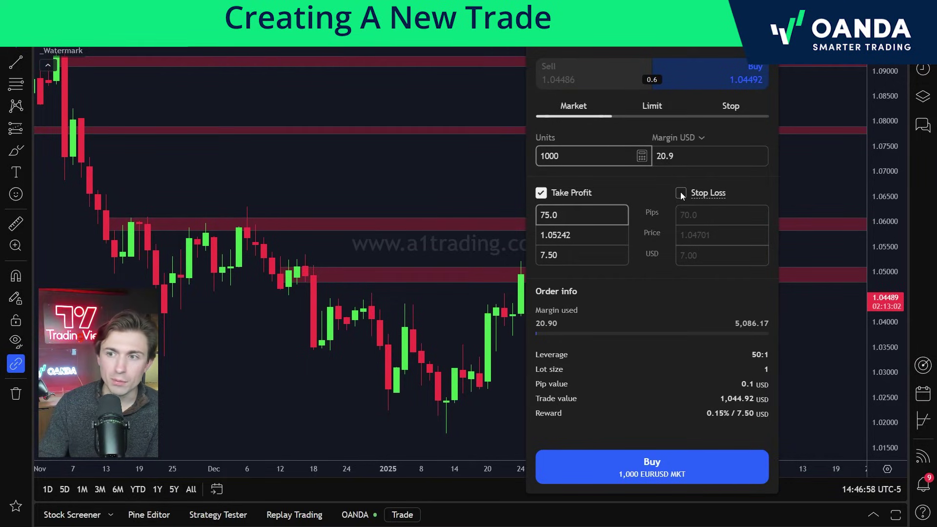
{"action": "left_click", "coordinate": [681, 194]}
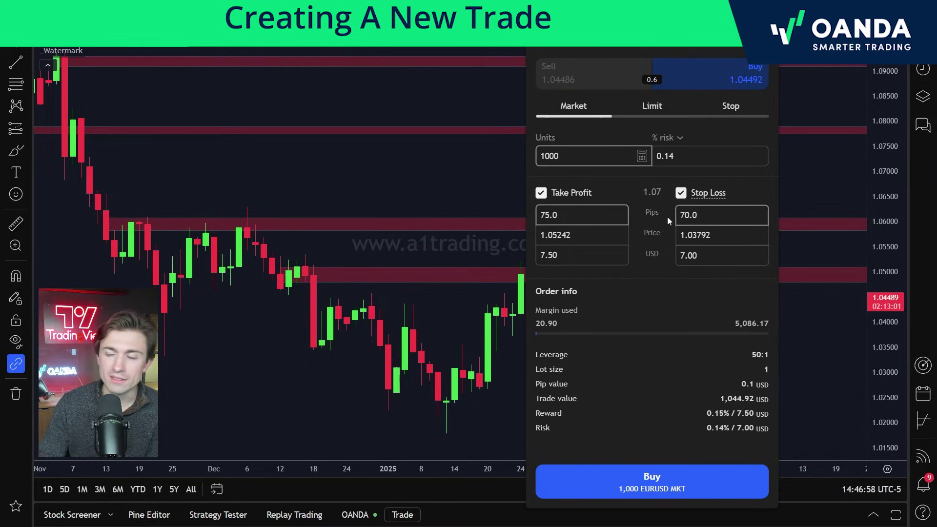
{"action": "left_click", "coordinate": [681, 193]}
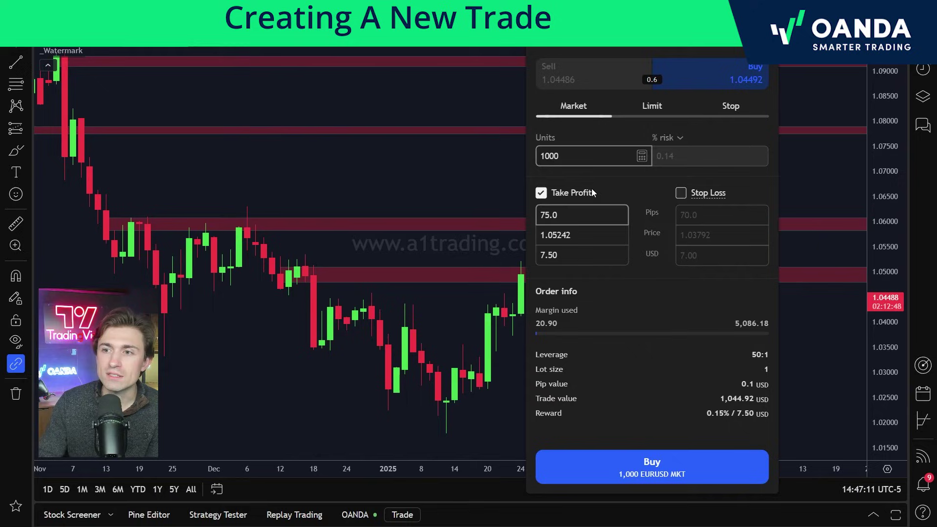
{"action": "left_click", "coordinate": [541, 193]}
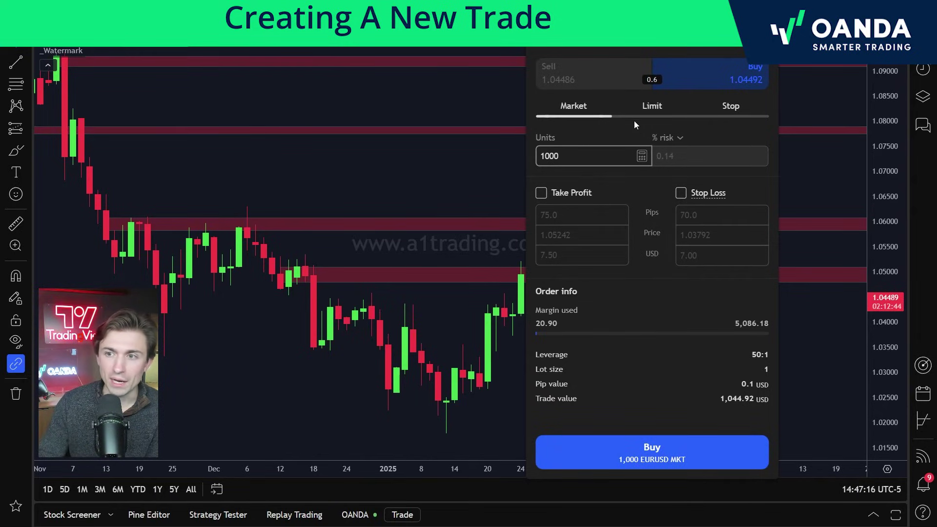
- Try the Limit and Stop order types, ending on a 1,000-unit Market buy
{"action": "left_click", "coordinate": [656, 106]}
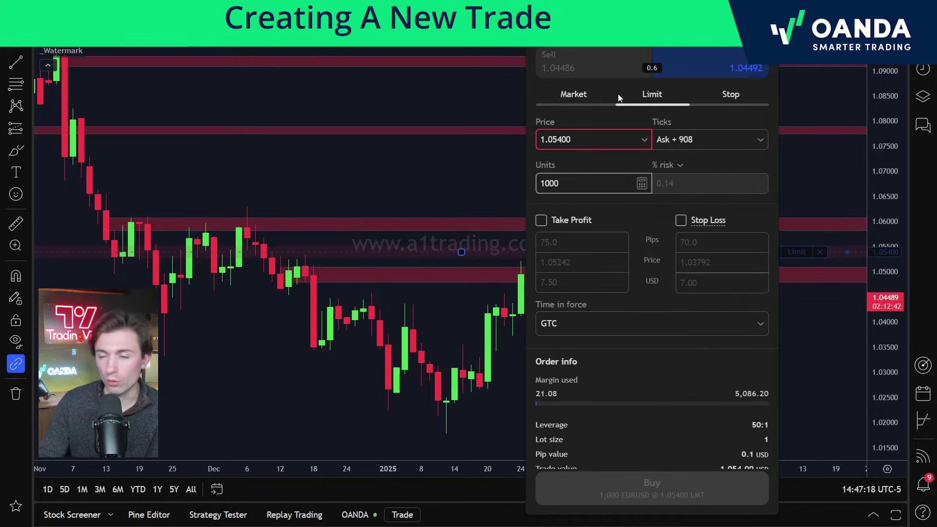
{"action": "left_click", "coordinate": [732, 95]}
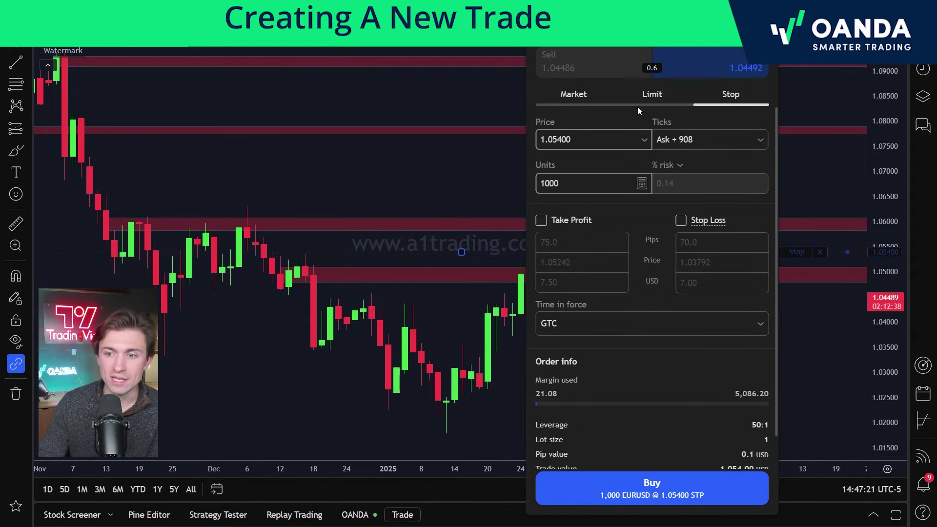
{"action": "left_click", "coordinate": [585, 97]}
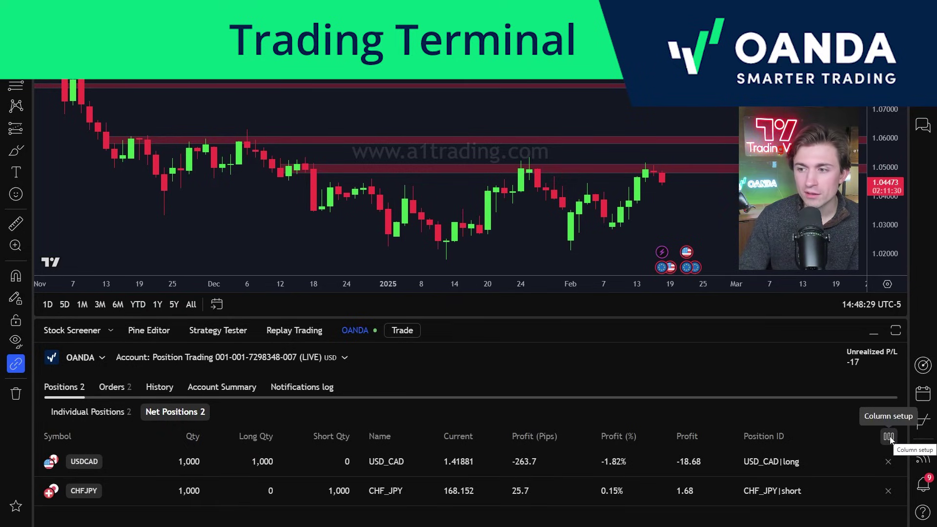
- Toggle the Position ID column off and on, then view the CHF_JPY orders list
{"action": "left_click", "coordinate": [889, 437]}
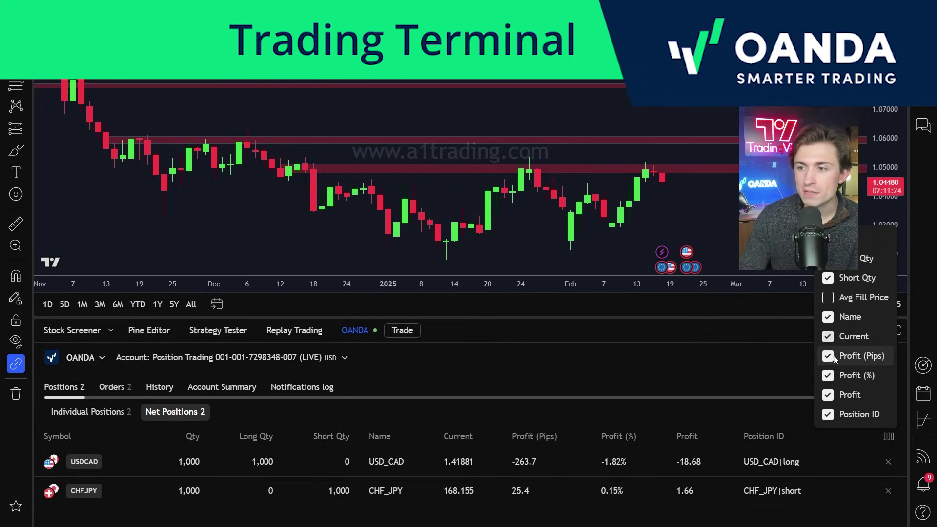
{"action": "left_click", "coordinate": [828, 415]}
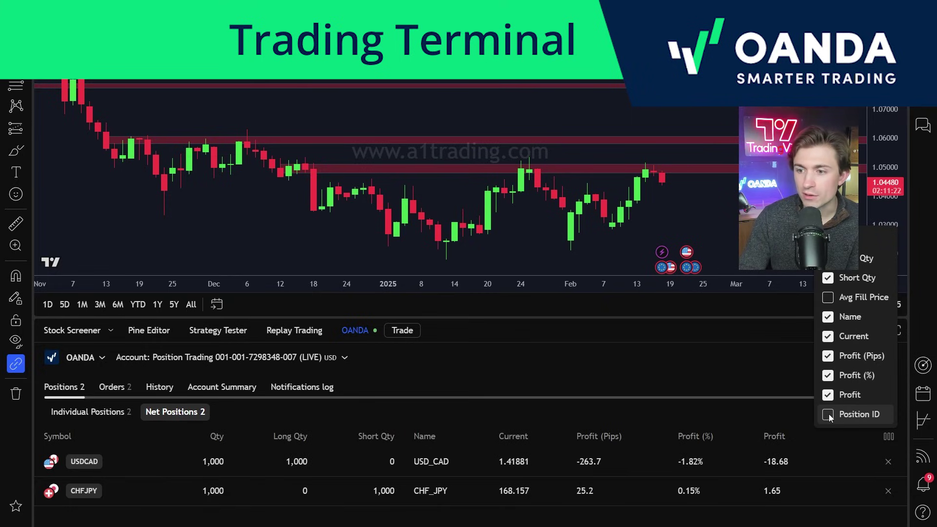
{"action": "left_click", "coordinate": [829, 415]}
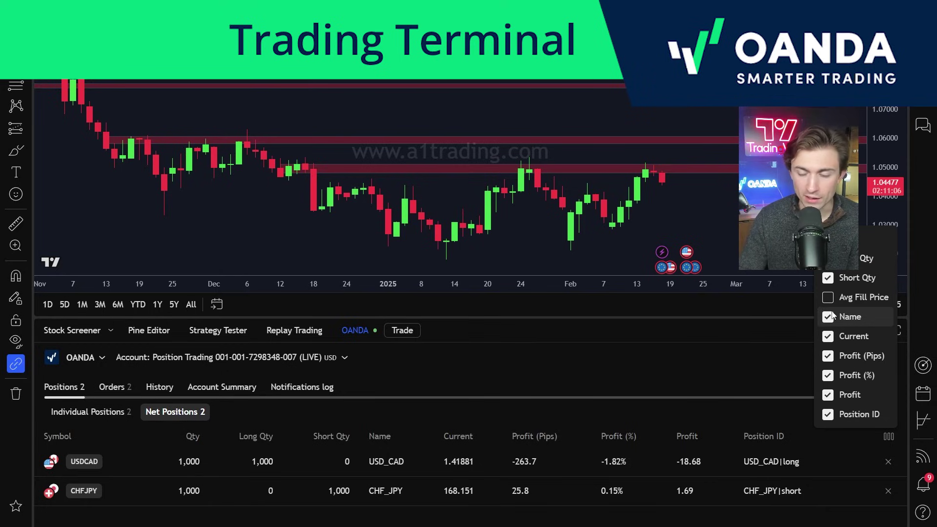
{"action": "left_click", "coordinate": [101, 387]}
{"action": "left_click", "coordinate": [101, 388]}
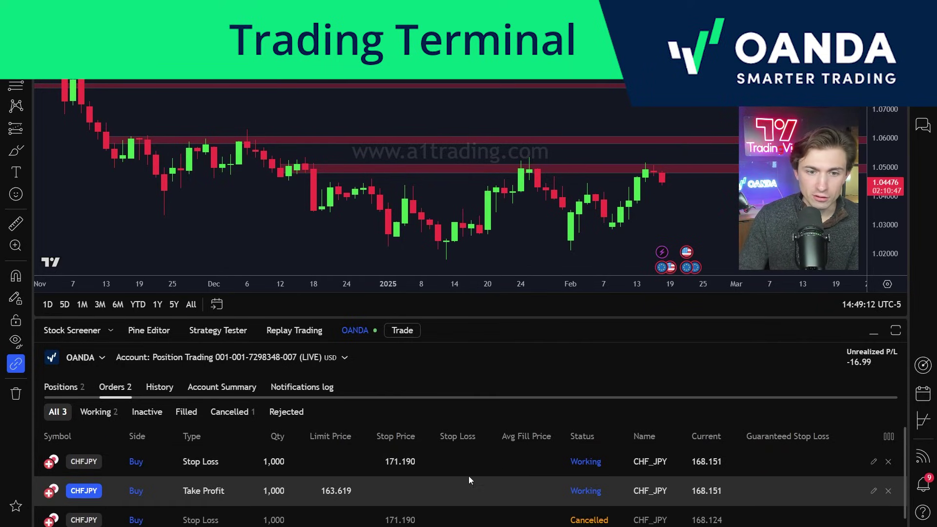
- Browse working orders, order History, Account Summary and the Notifications log
{"action": "left_click", "coordinate": [103, 414]}
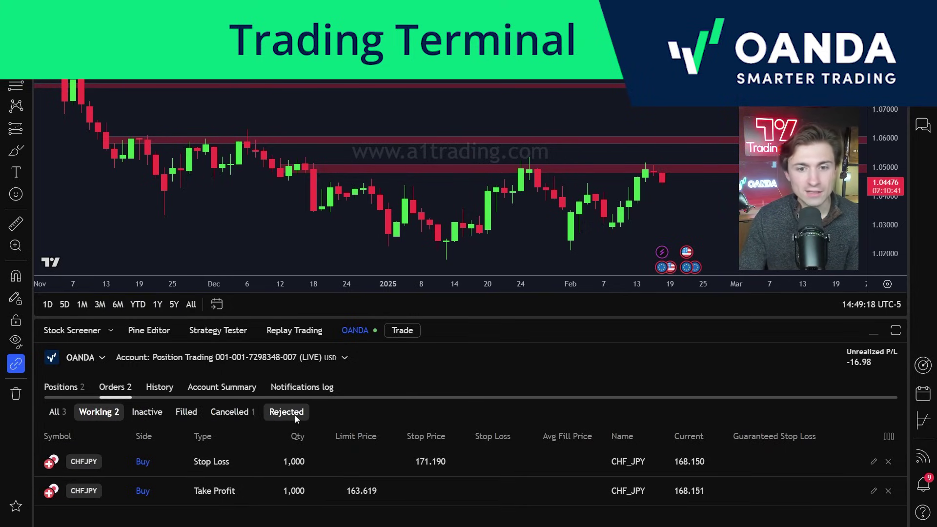
{"action": "left_click", "coordinate": [160, 387]}
{"action": "scroll", "coordinate": [440, 468], "scroll_direction": "down", "scroll_amount": 1}
{"action": "scroll", "coordinate": [390, 459], "scroll_direction": "down", "scroll_amount": 3}
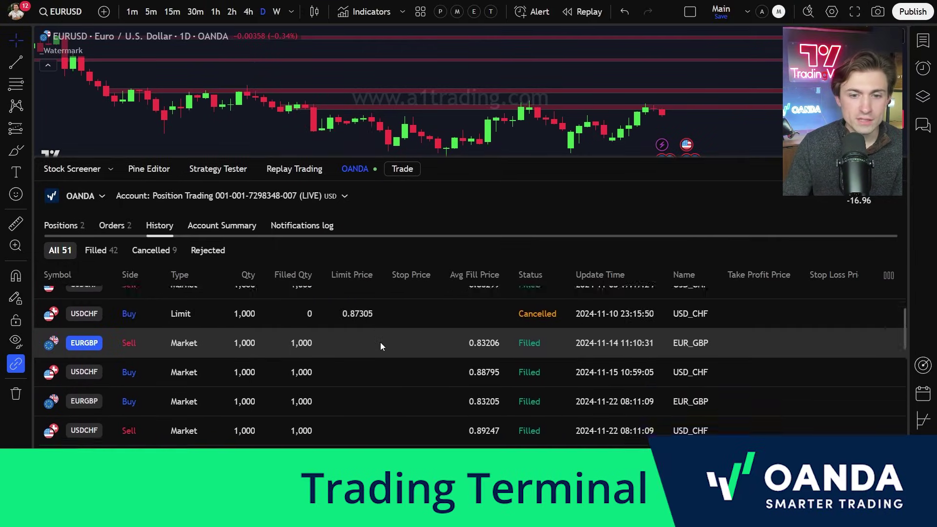
{"action": "scroll", "coordinate": [380, 342], "scroll_direction": "down", "scroll_amount": 3}
{"action": "scroll", "coordinate": [377, 349], "scroll_direction": "up", "scroll_amount": 2}
{"action": "scroll", "coordinate": [378, 352], "scroll_direction": "up", "scroll_amount": 5}
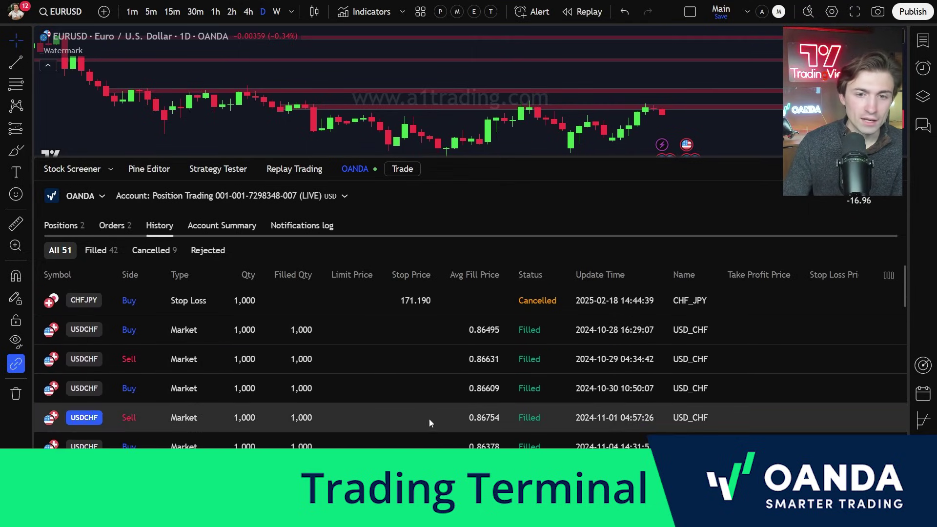
{"action": "left_click", "coordinate": [222, 225]}
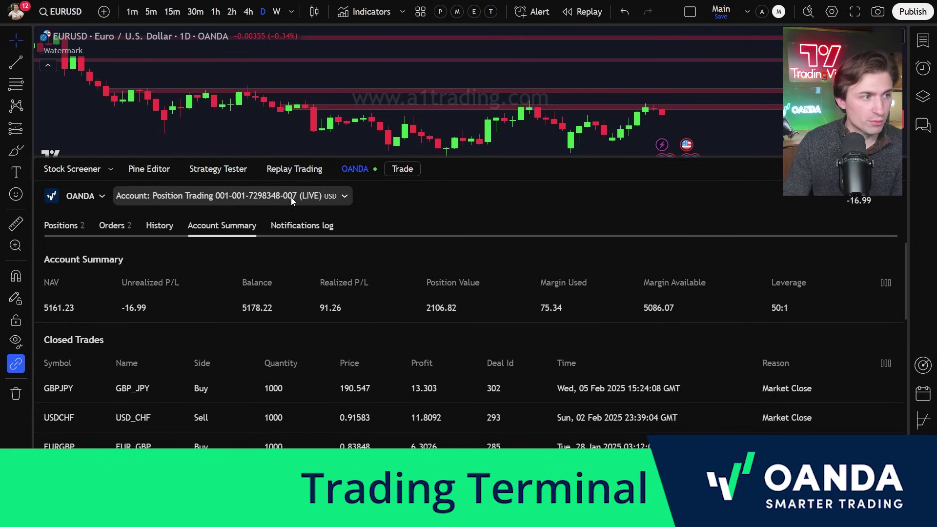
{"action": "left_click", "coordinate": [288, 225]}
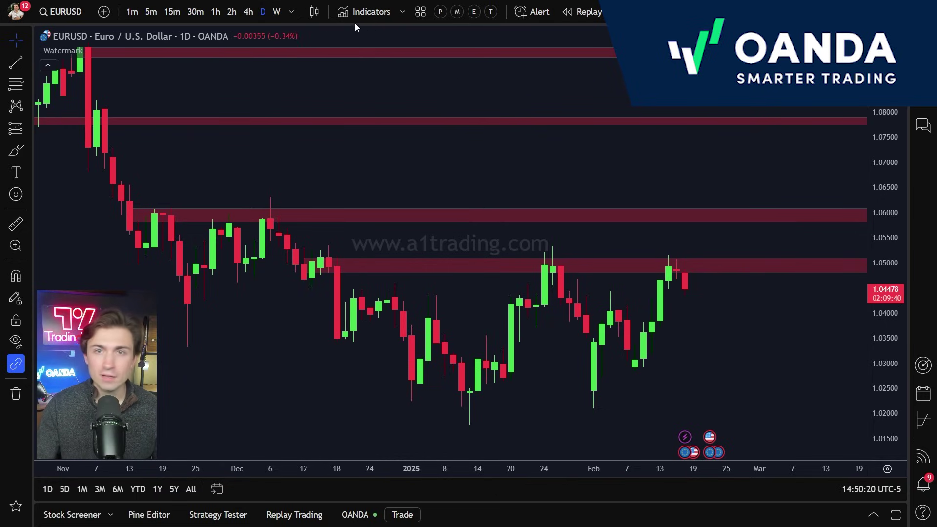
{"action": "left_click", "coordinate": [358, 12]}
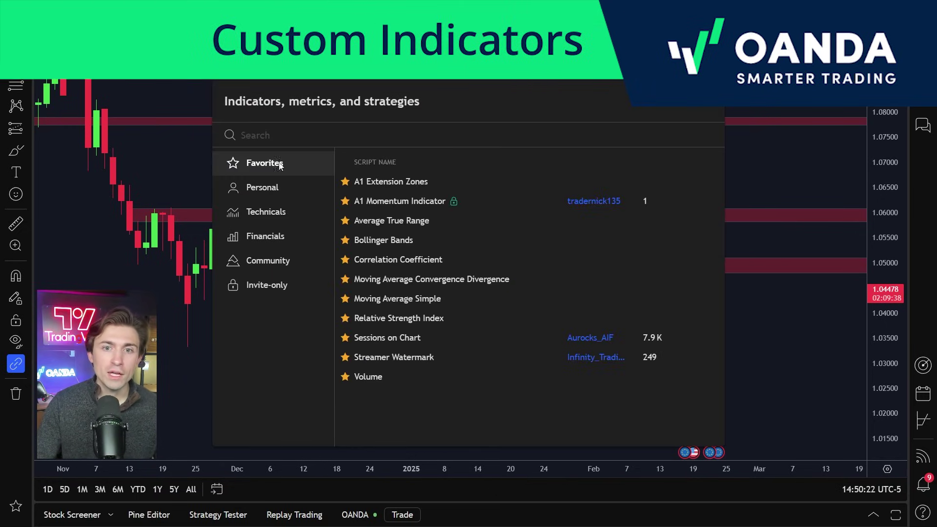
{"action": "left_click", "coordinate": [254, 188]}
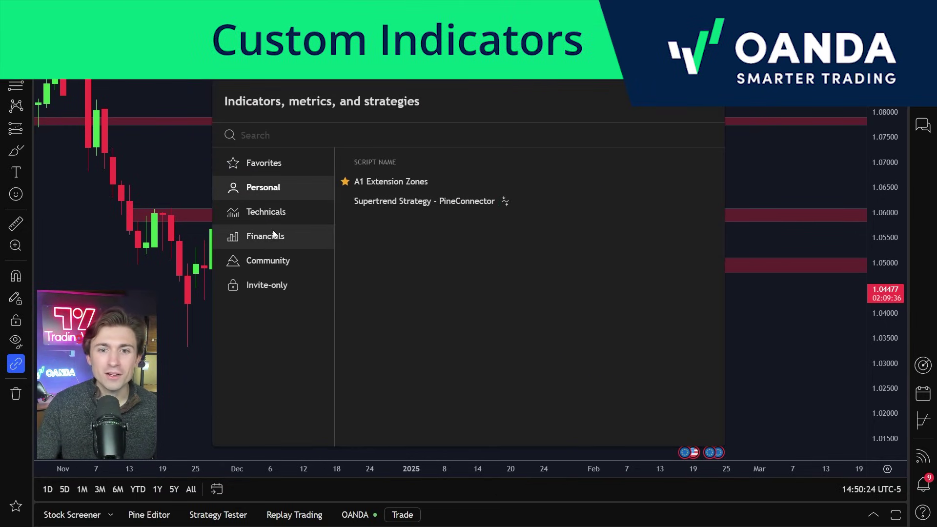
{"action": "left_click", "coordinate": [273, 215]}
{"action": "scroll", "coordinate": [430, 225], "scroll_direction": "down", "scroll_amount": 15}
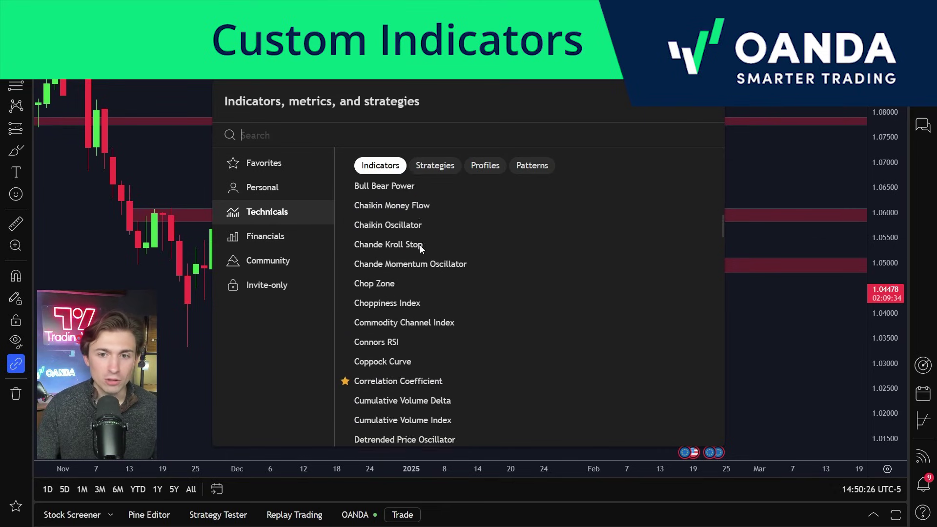
{"action": "scroll", "coordinate": [427, 238], "scroll_direction": "down", "scroll_amount": 5}
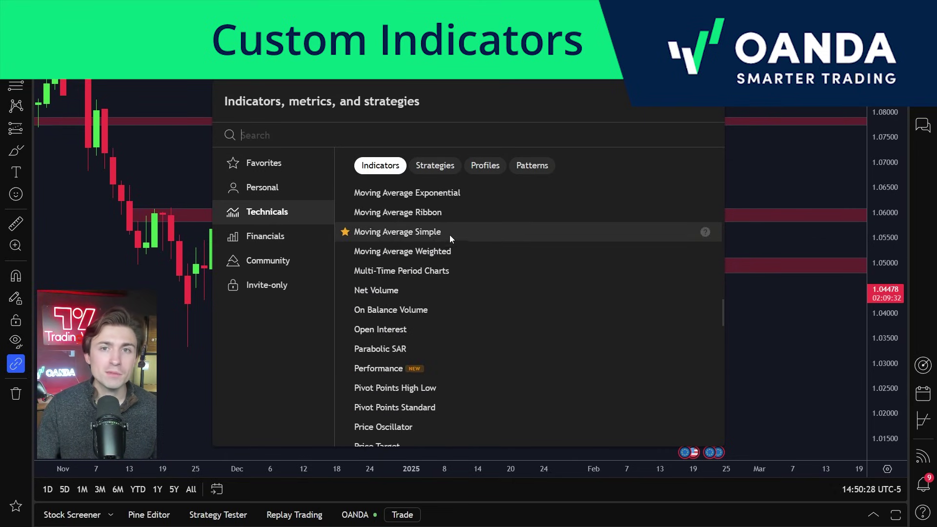
{"action": "scroll", "coordinate": [450, 236], "scroll_direction": "up", "scroll_amount": 7}
{"action": "scroll", "coordinate": [451, 238], "scroll_direction": "up", "scroll_amount": 12}
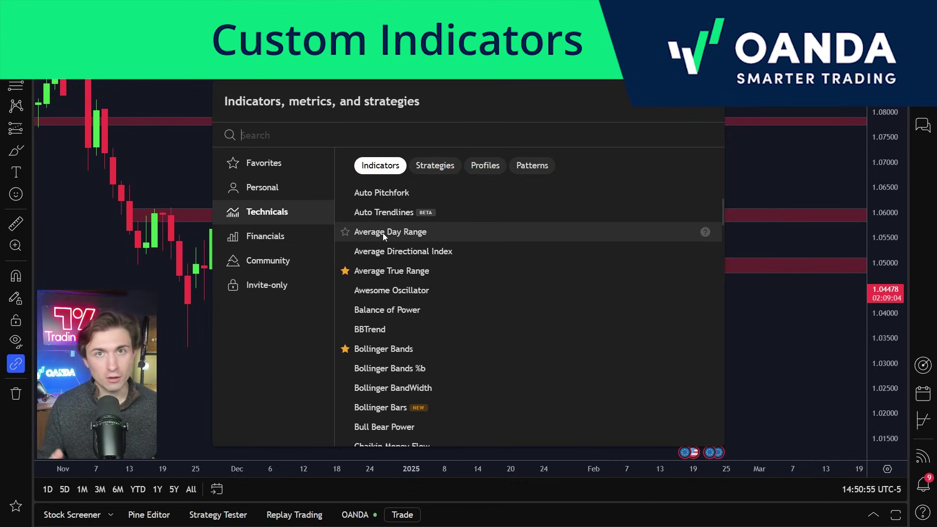
{"action": "key", "text": "Escape"}
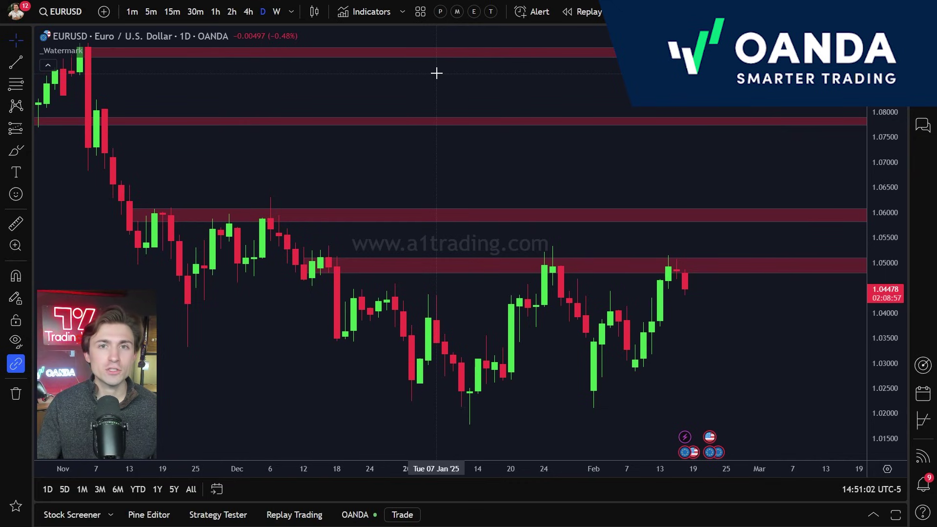